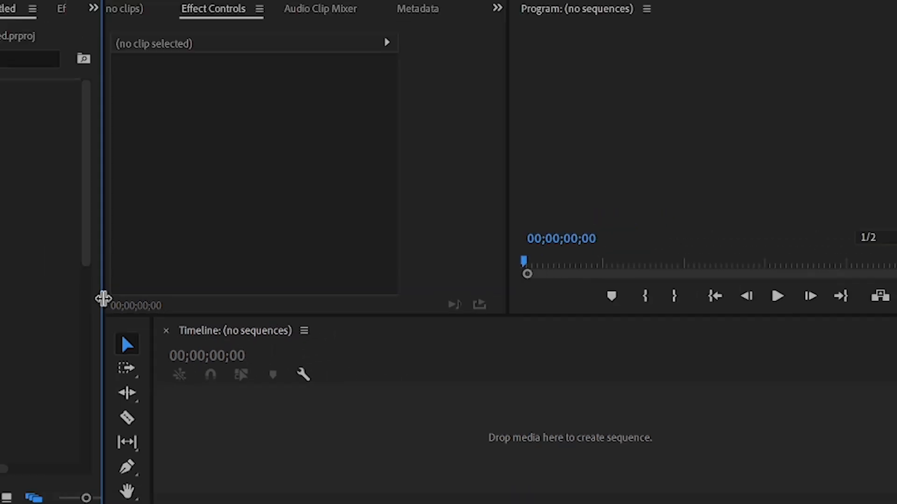
Widen the Project panel and start a new sequence using the HDV 1080p24 preset
left_click_drag(208, 306, 387, 320)
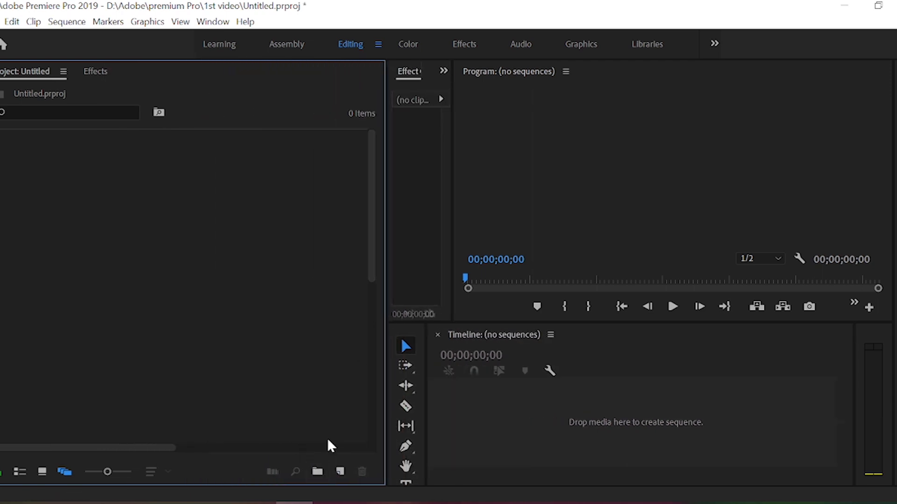
left_click(342, 470)
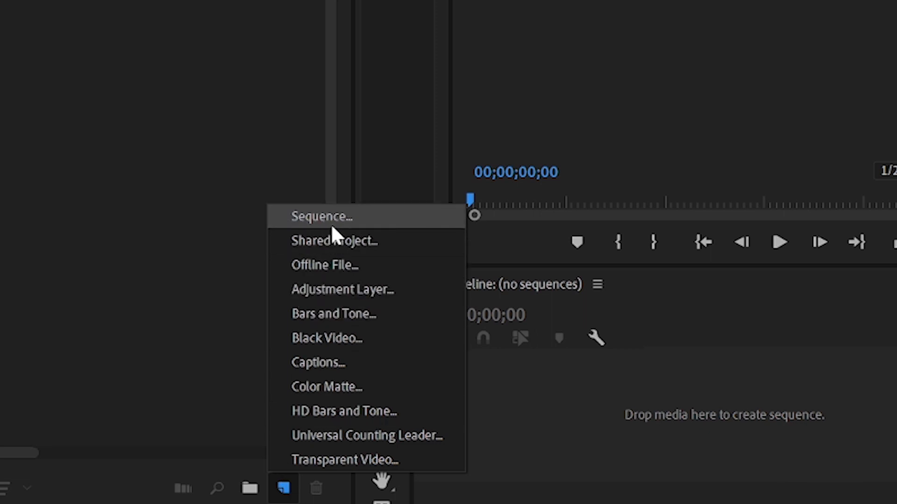
left_click(330, 223)
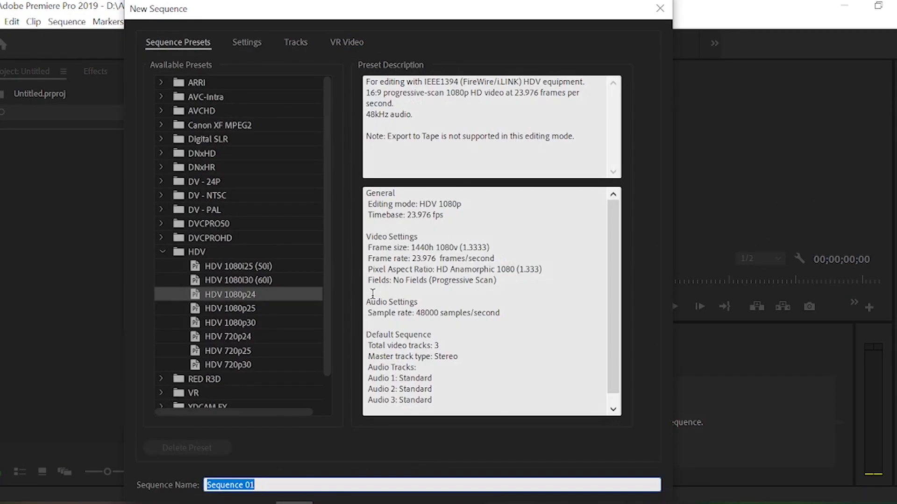
left_click(160, 252)
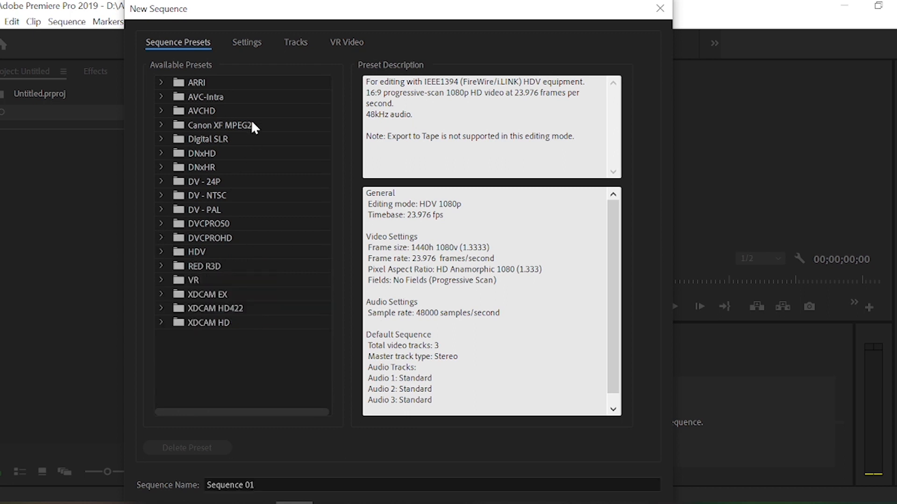
left_click(209, 83)
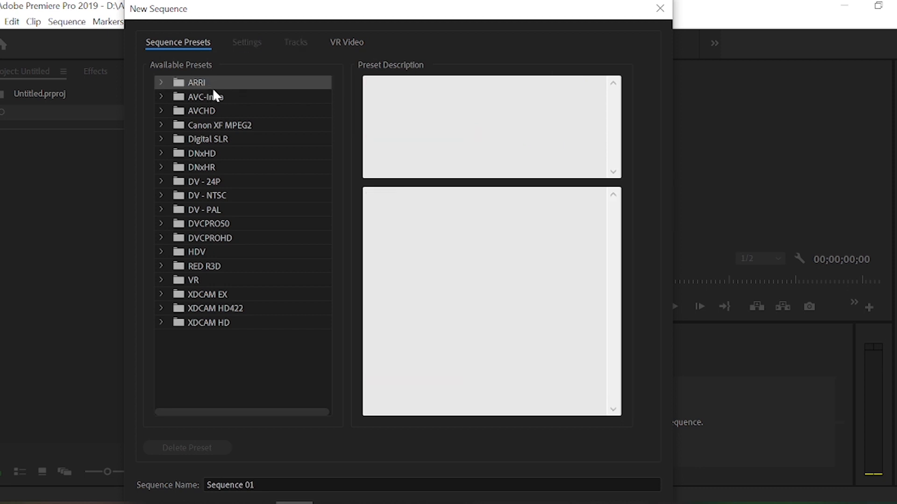
left_click(214, 140)
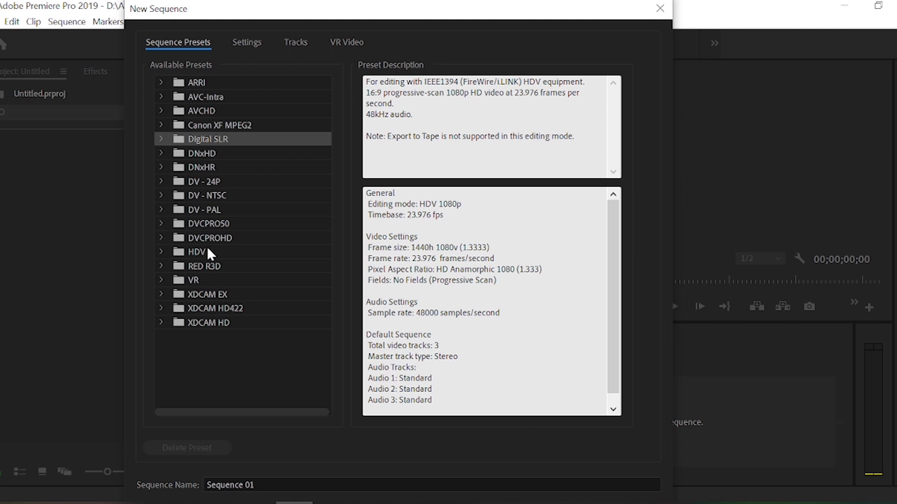
left_click(168, 252)
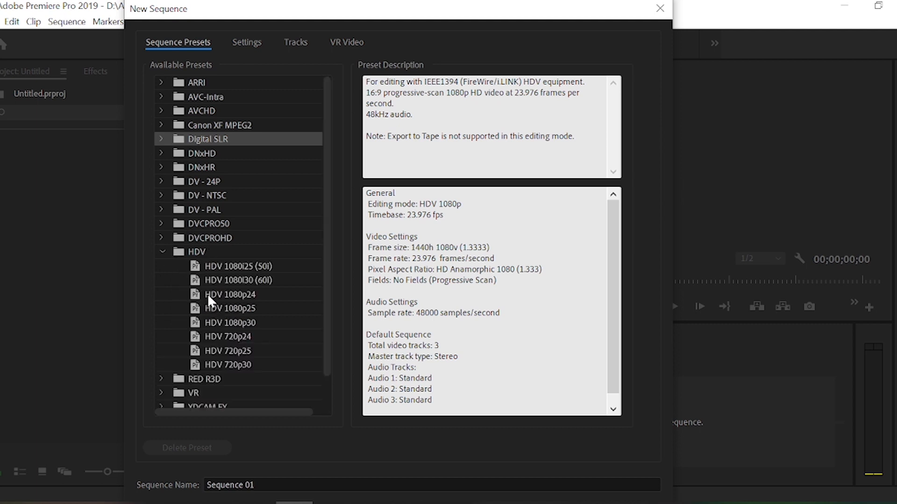
left_click(220, 294)
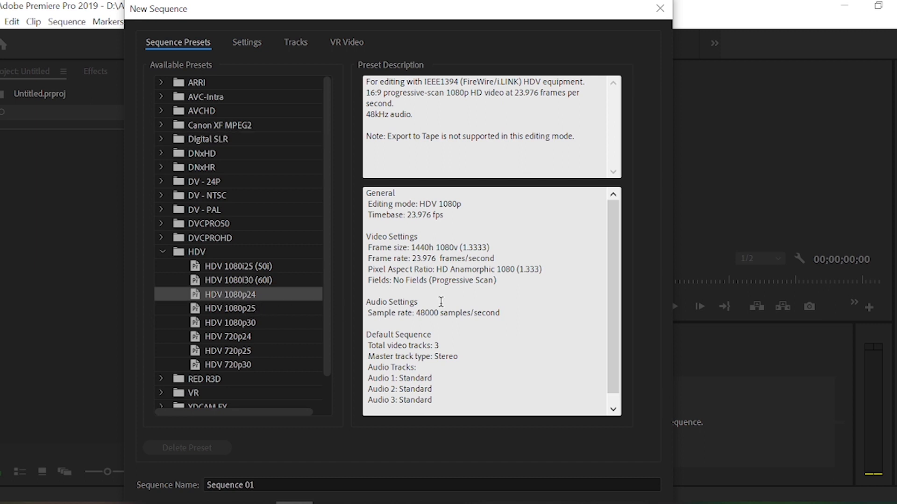
Name the new sequence 2 and create it
left_click(274, 485)
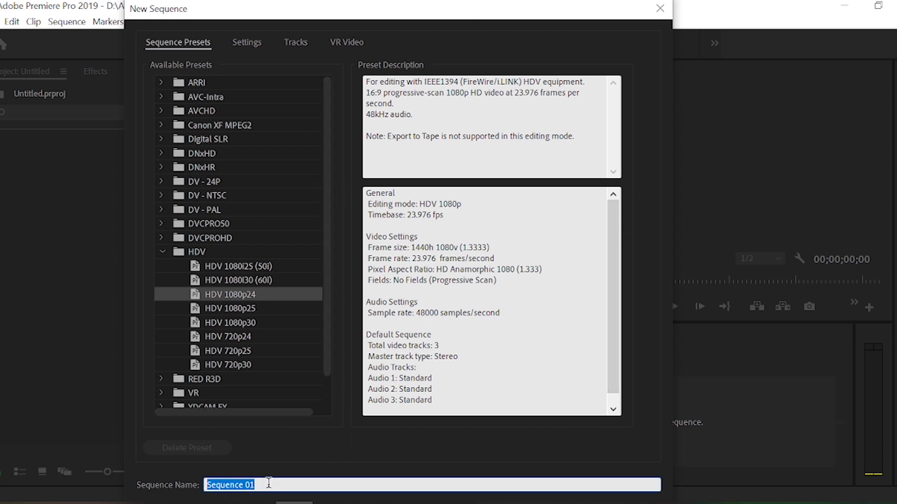
left_click(268, 483)
left_click_drag(267, 484, 181, 471)
type("2")
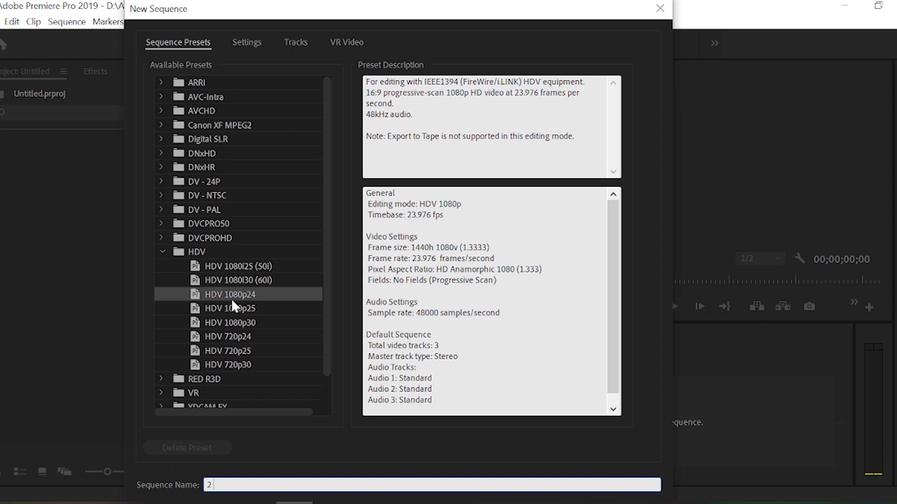
left_click_drag(430, 13, 429, 1)
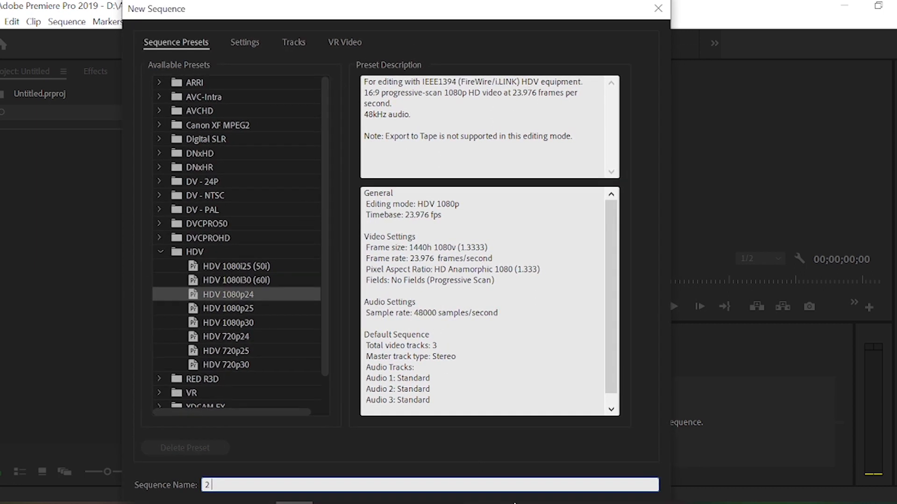
key("Return")
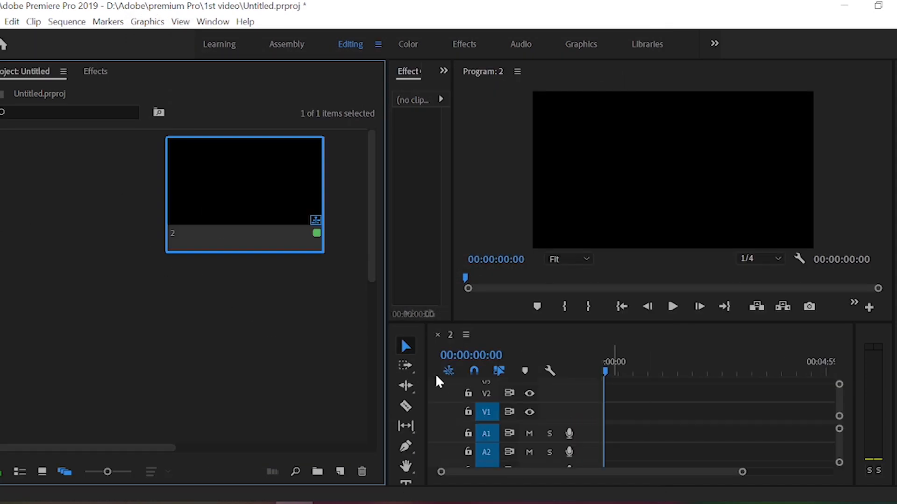
Narrow the Project panel and switch its items to Icon View
left_click_drag(384, 236, 80, 204)
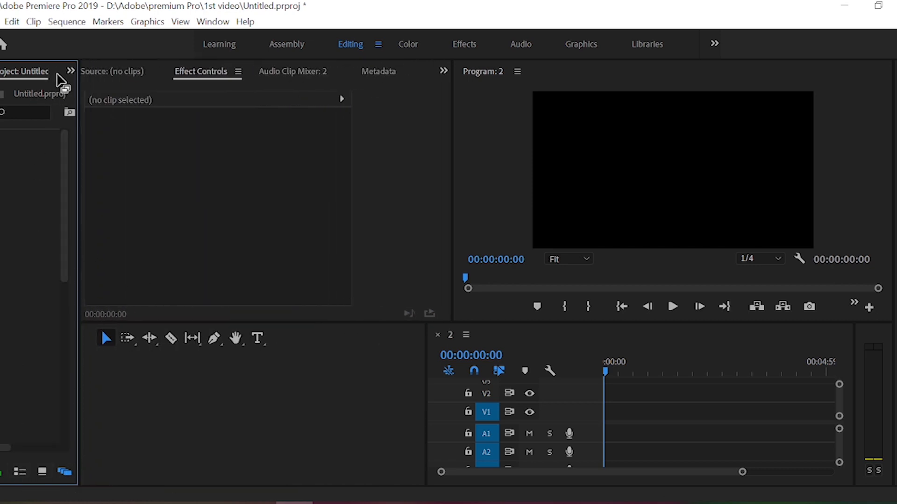
left_click_drag(79, 107, 121, 112)
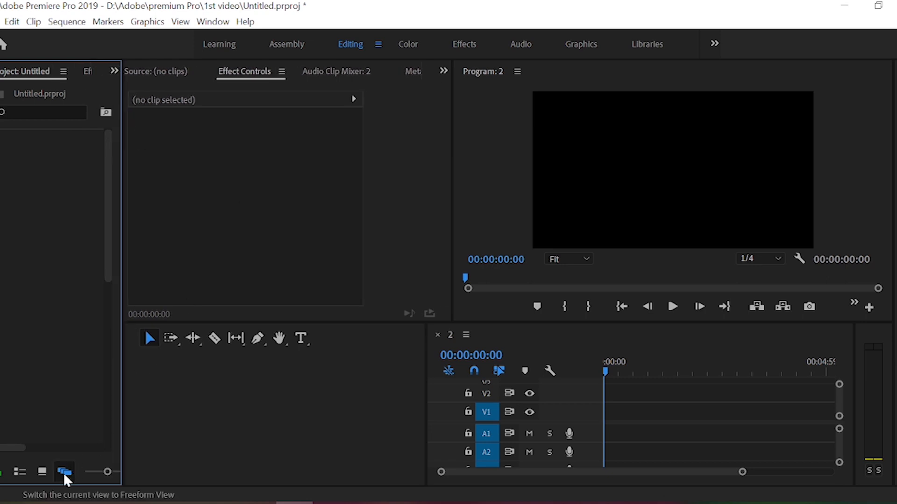
left_click(42, 472)
Widen the timeline panel across the empty area and briefly maximize it to view all its tracks
left_click(641, 413)
left_click_drag(430, 388, 110, 376)
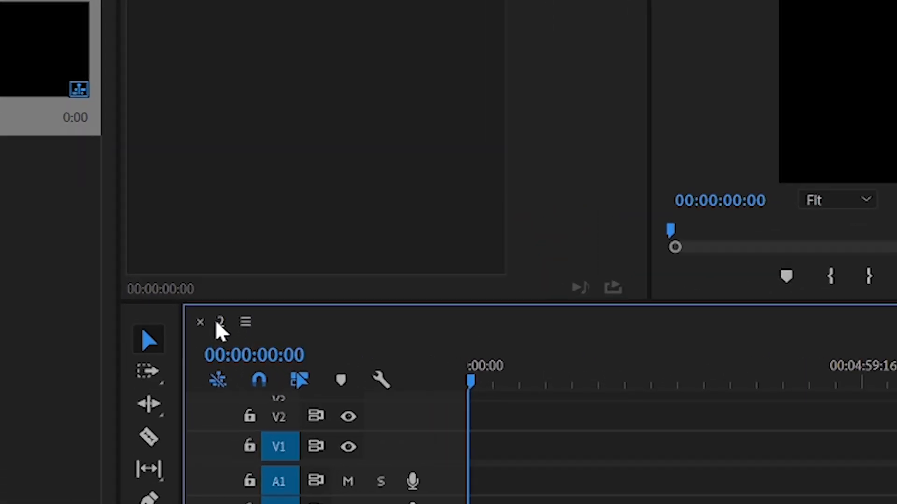
double_click(220, 326)
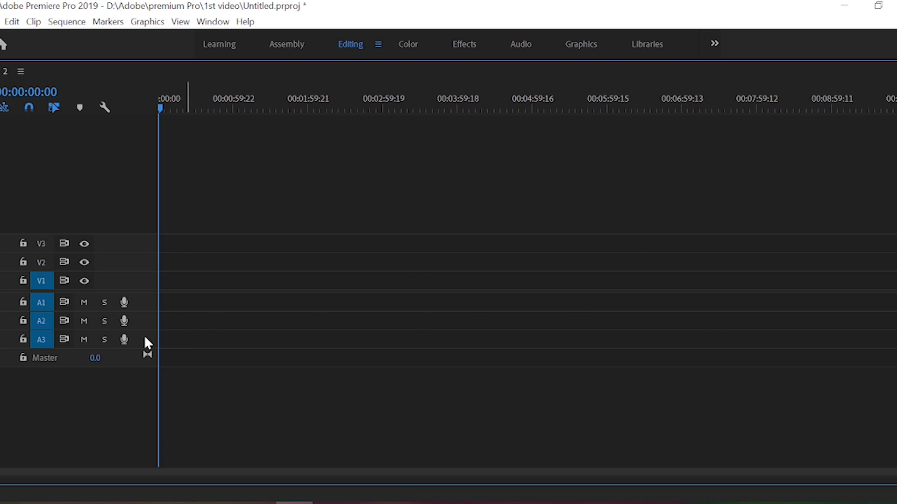
key("grave")
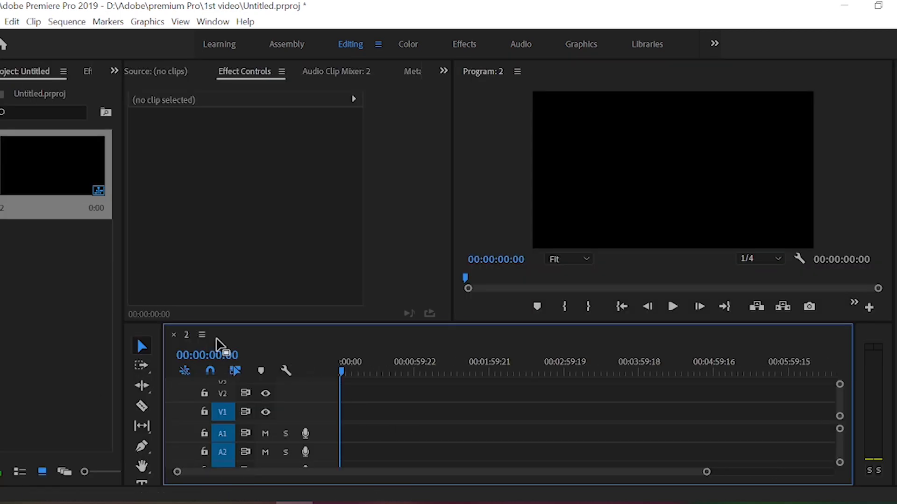
scroll(412, 416, "down", 2)
scroll(413, 416, "up", 2)
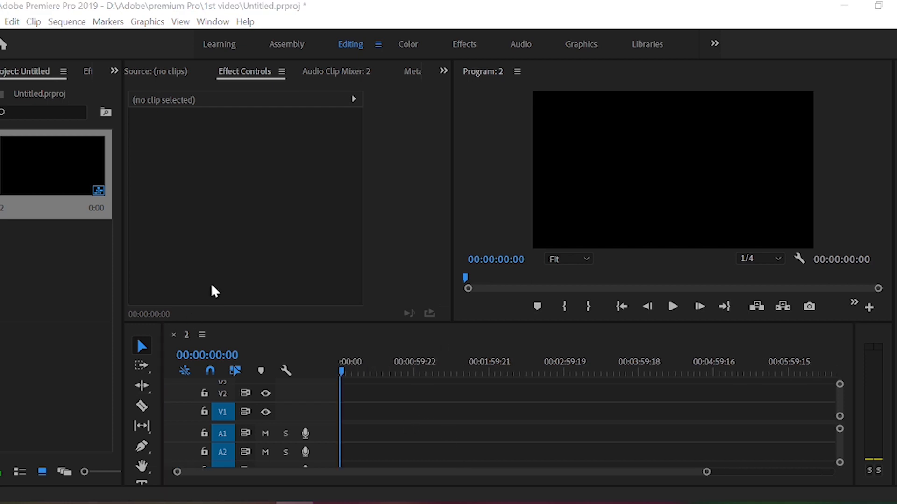
key("super+e")
left_click_drag(663, 14, 169, 48)
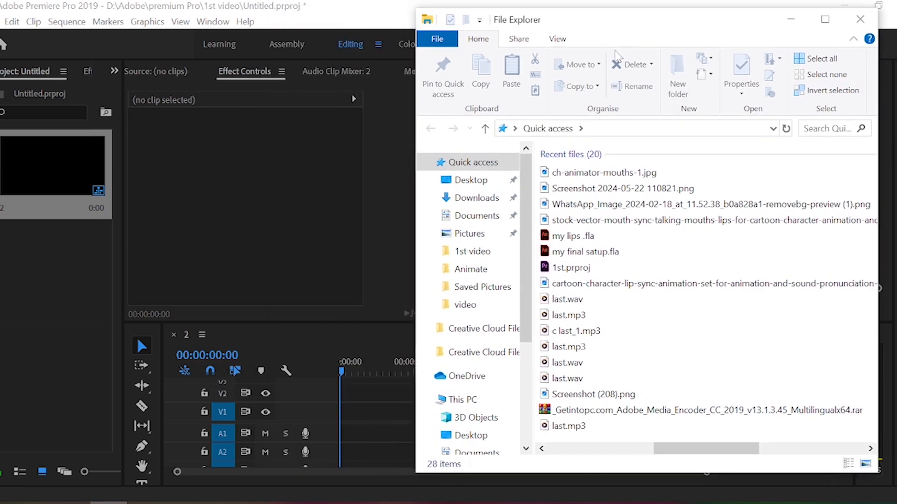
left_click(279, 336)
right_click(76, 310)
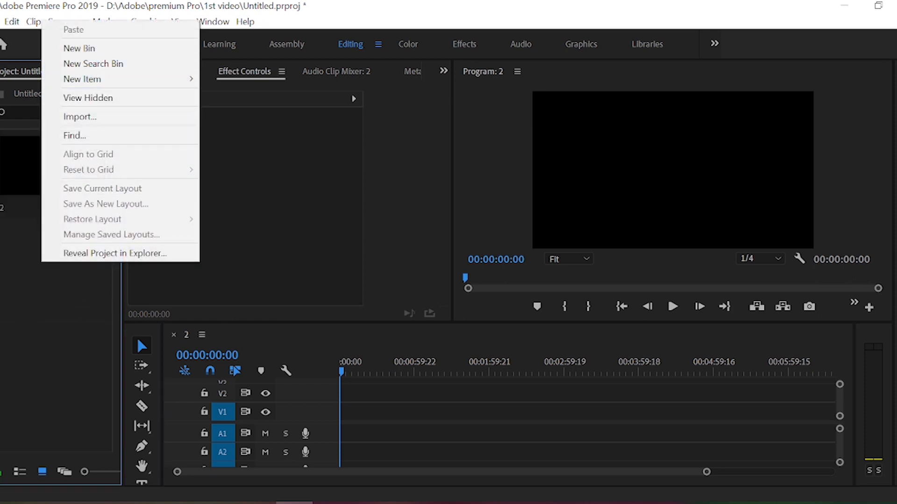
left_click(45, 313)
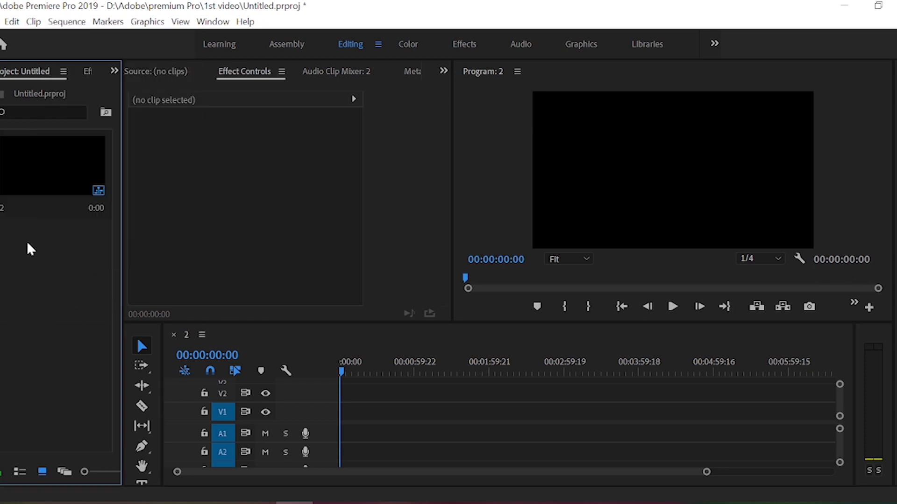
Create a second sequence with the HDV 1080p24 preset, keeping the default name Sequence 02
right_click(31, 267)
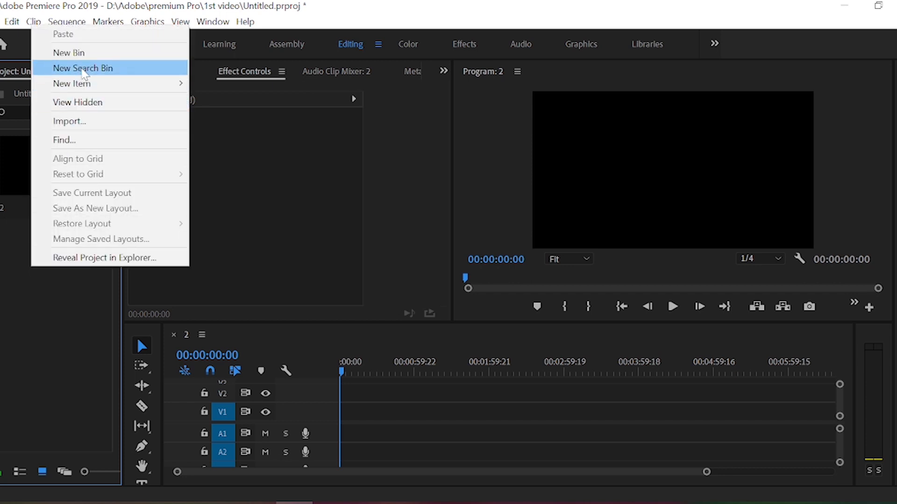
mouse_move(85, 87)
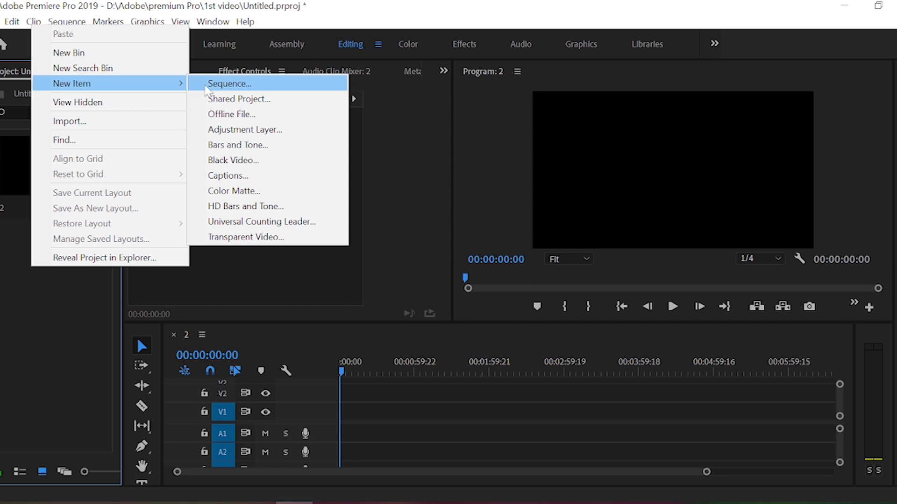
left_click(207, 86)
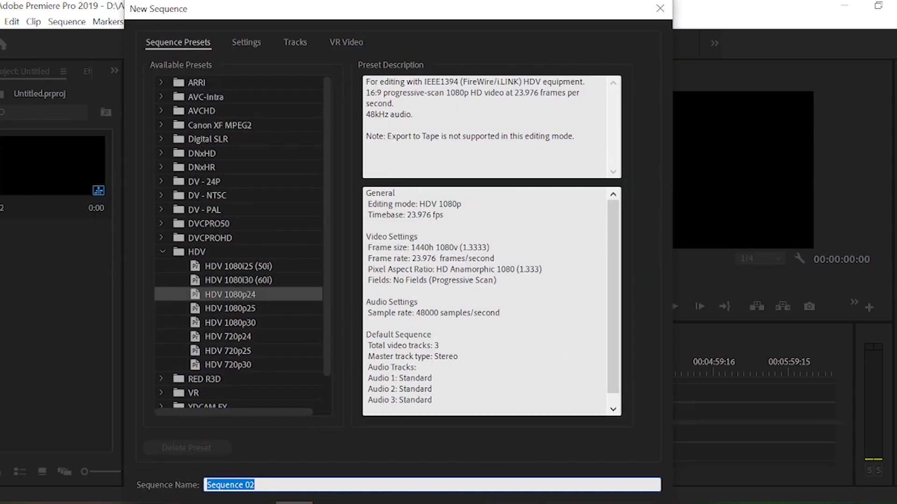
key("Return")
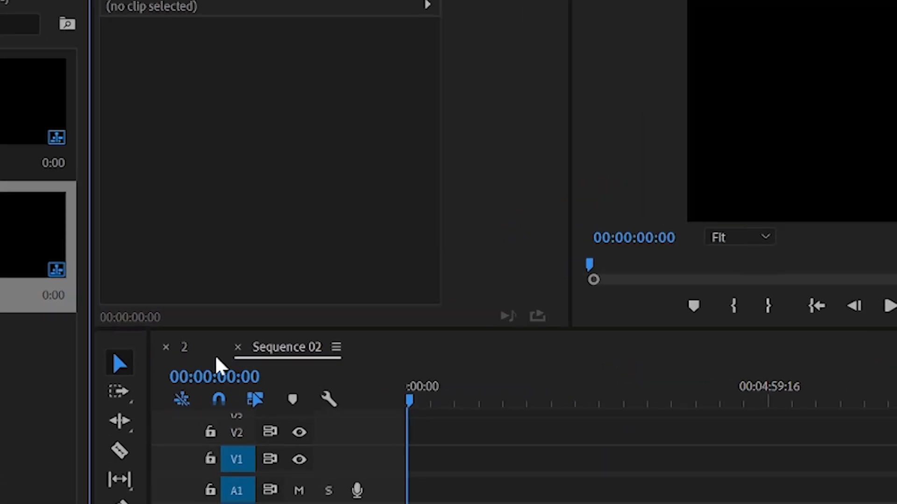
Alternate between the timelines of sequence 2 and Sequence 02, ending on sequence 2
left_click(201, 341)
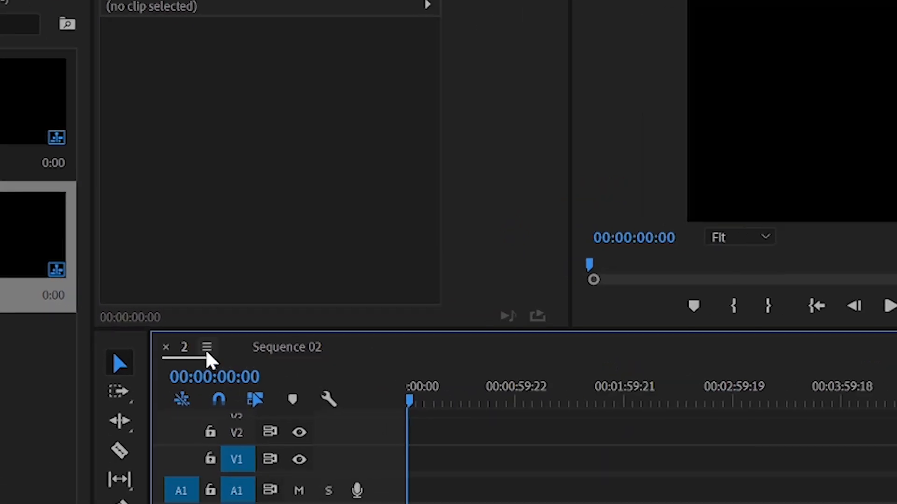
left_click(283, 358)
left_click(200, 357)
left_click(281, 350)
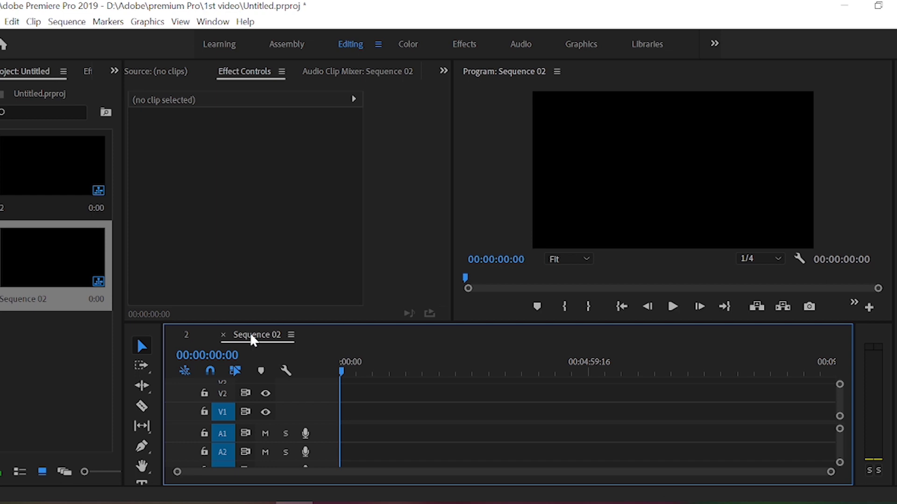
left_click(195, 335)
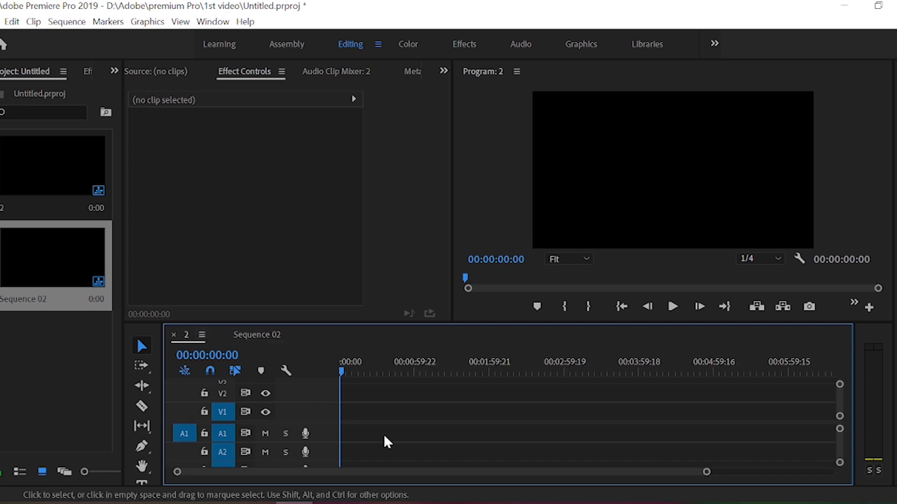
left_click(265, 337)
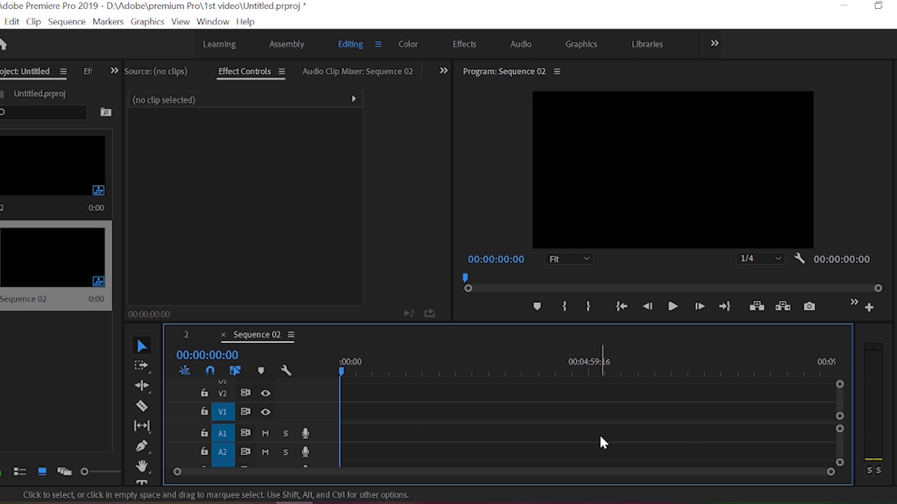
left_click(195, 342)
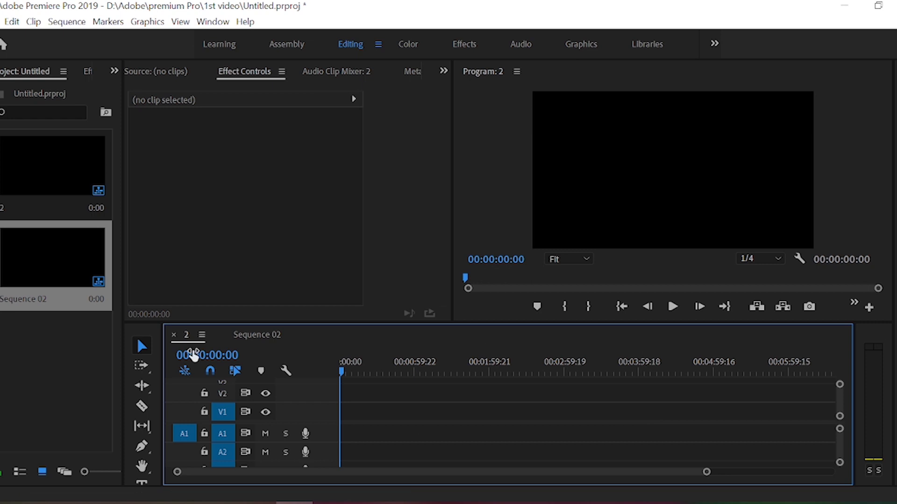
Switch to File Explorer and open the 2st project video folder inside Youtube file > video on Local Disk (D:)
left_click(90, 356)
key("super+e")
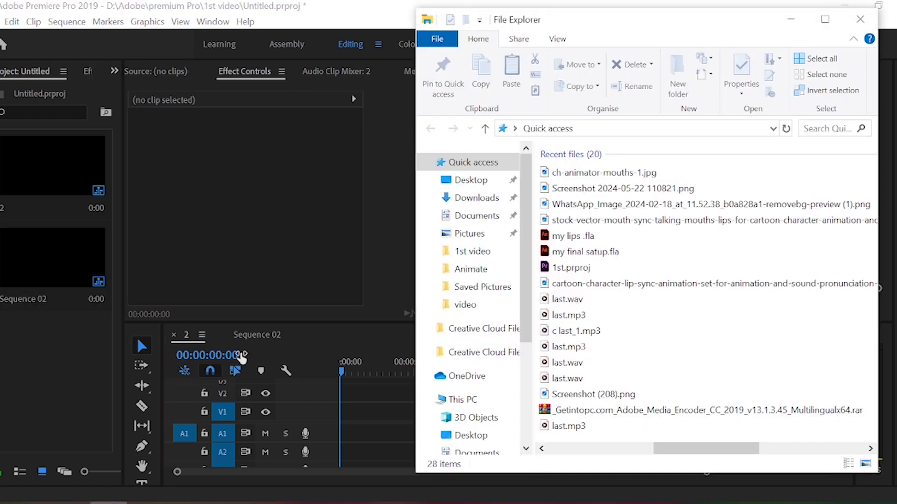
scroll(485, 351, "down", 3)
left_click(486, 351)
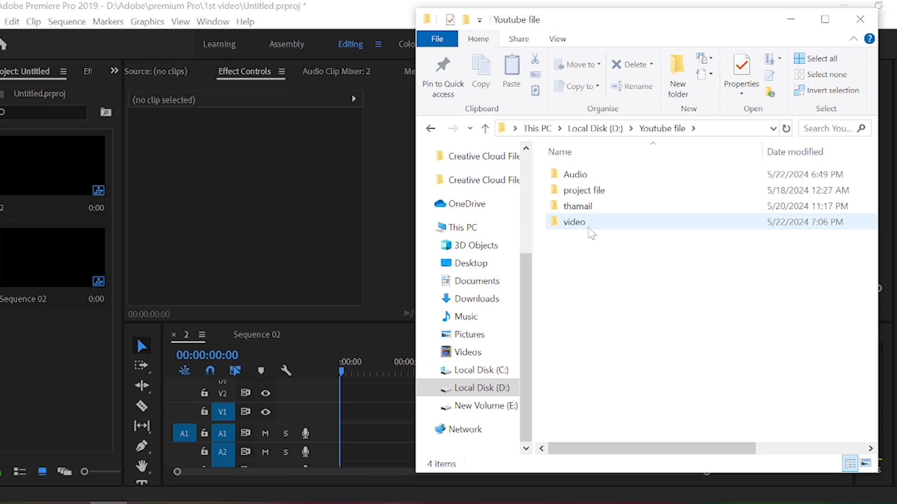
left_click(589, 224)
double_click(591, 225)
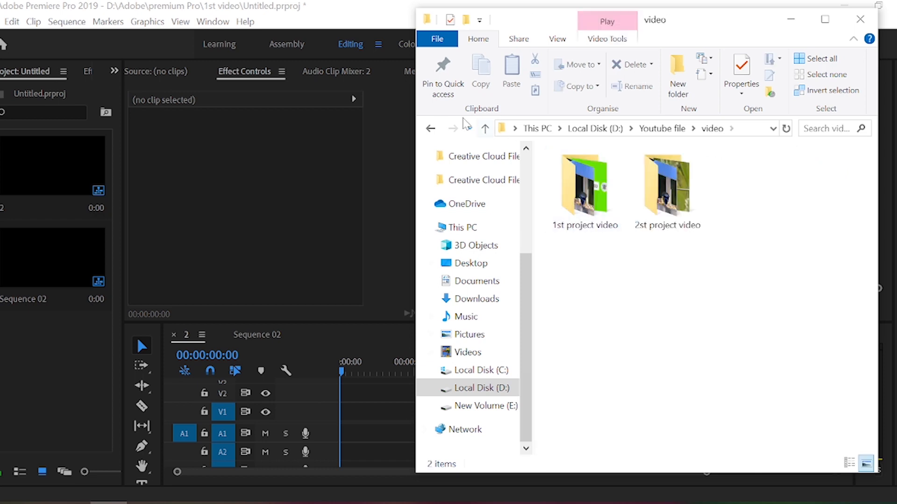
double_click(668, 234)
Import all three MP4 clips from the 2st project video folder into the Project panel
key("ctrl+a")
left_click_drag(668, 211, 64, 295)
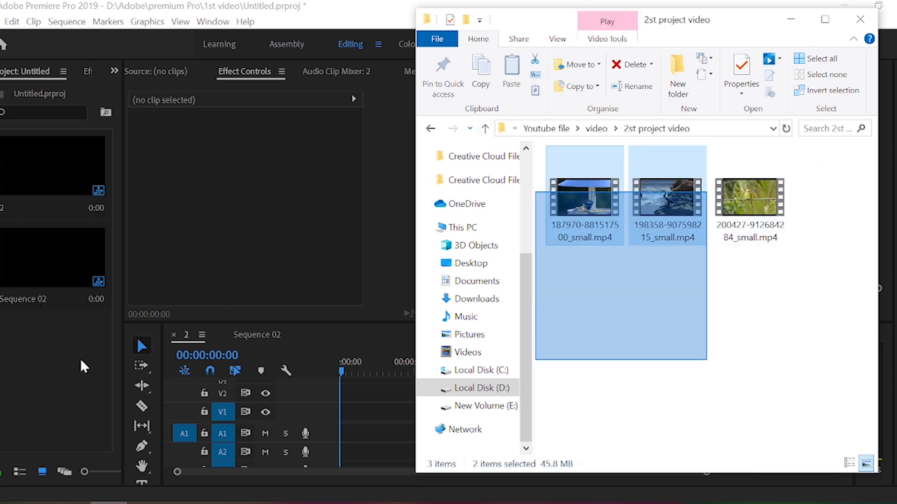
left_click_drag(816, 229, 549, 195)
left_click_drag(554, 198, 44, 374)
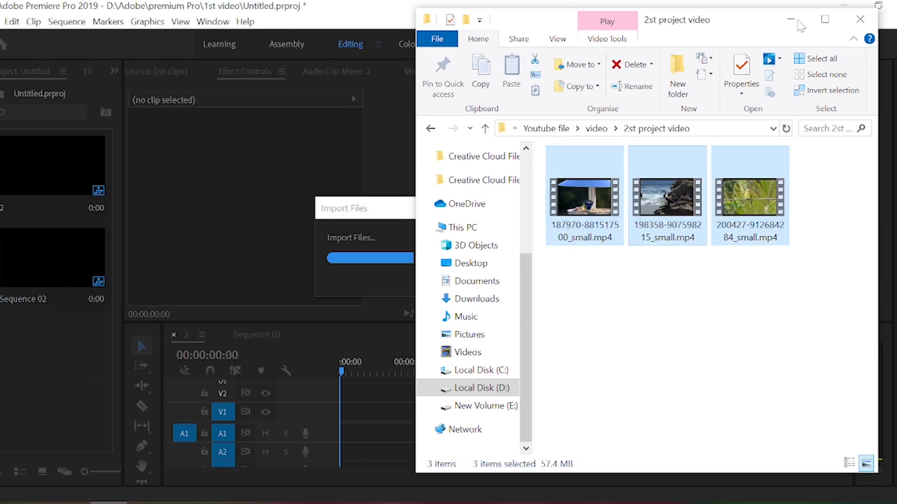
Switch back to Premiere Pro, then widen the Project panel and show its items in list view
left_click(790, 20)
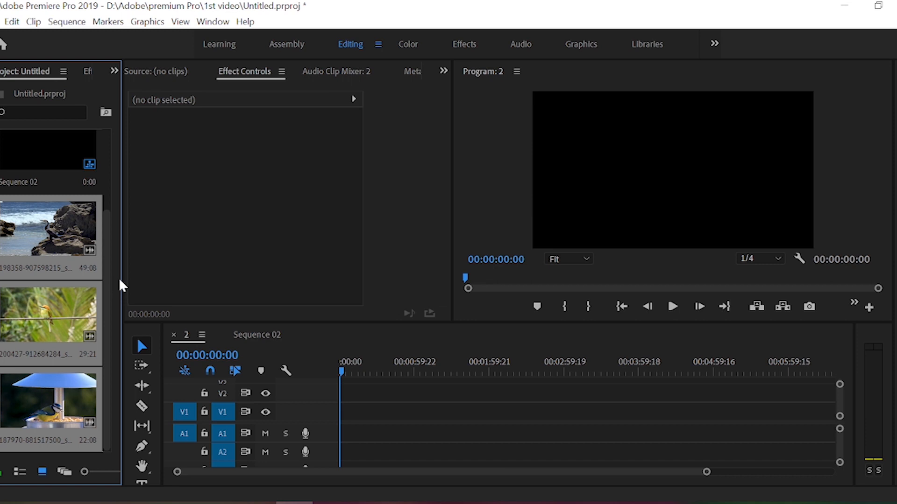
left_click_drag(122, 271, 214, 278)
left_click(19, 472)
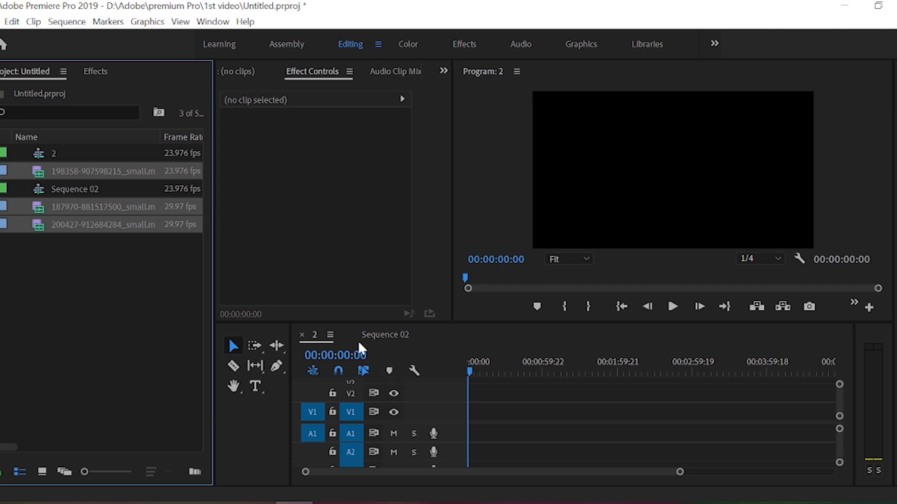
Close the timelines of sequence 2 and Sequence 02, leaving no sequence open
left_click(302, 336)
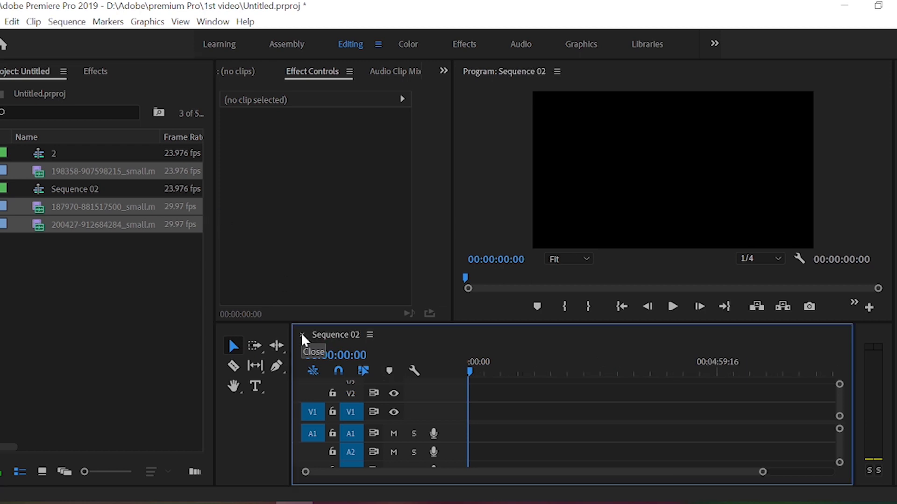
left_click(302, 336)
left_click(173, 287)
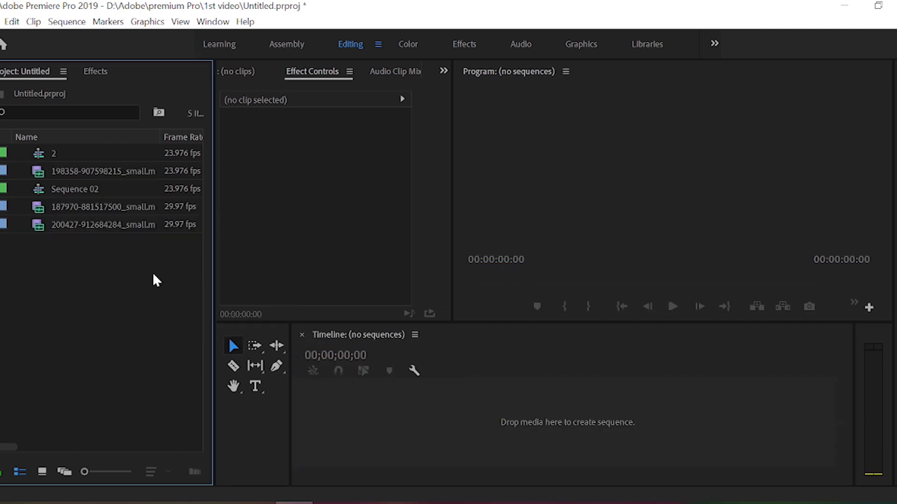
left_click(65, 214)
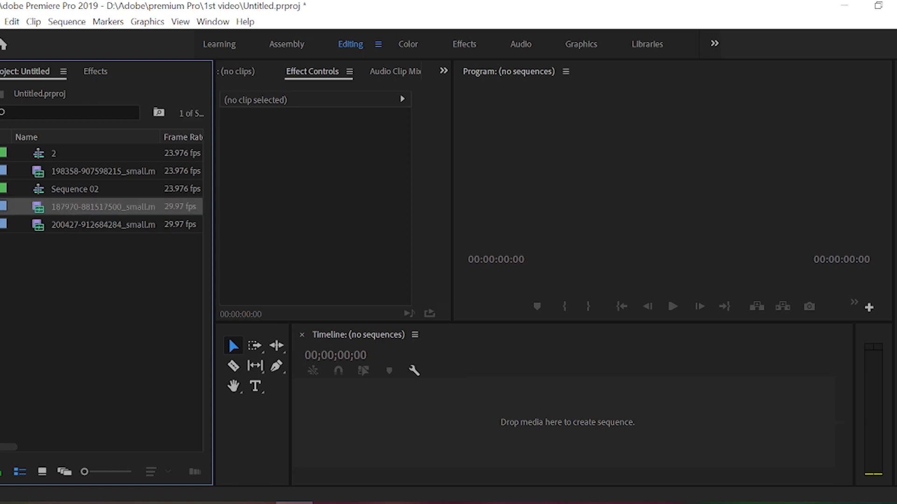
left_click(37, 280)
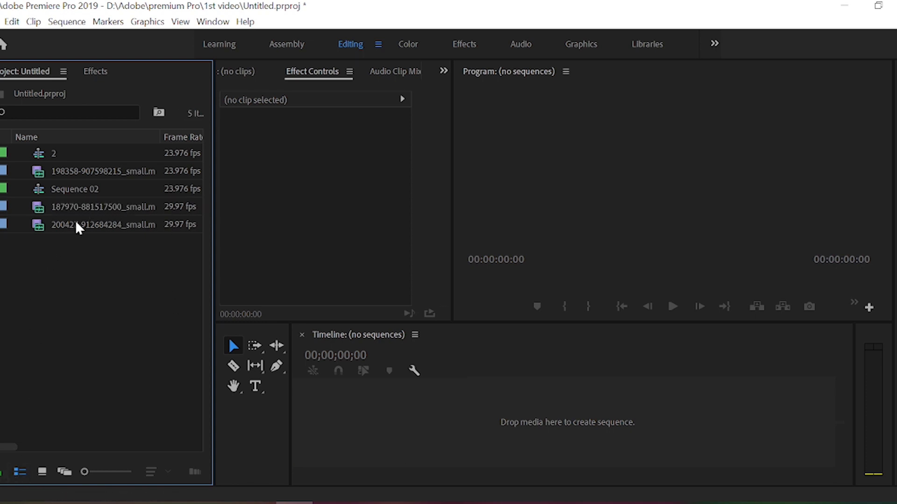
left_click(79, 225)
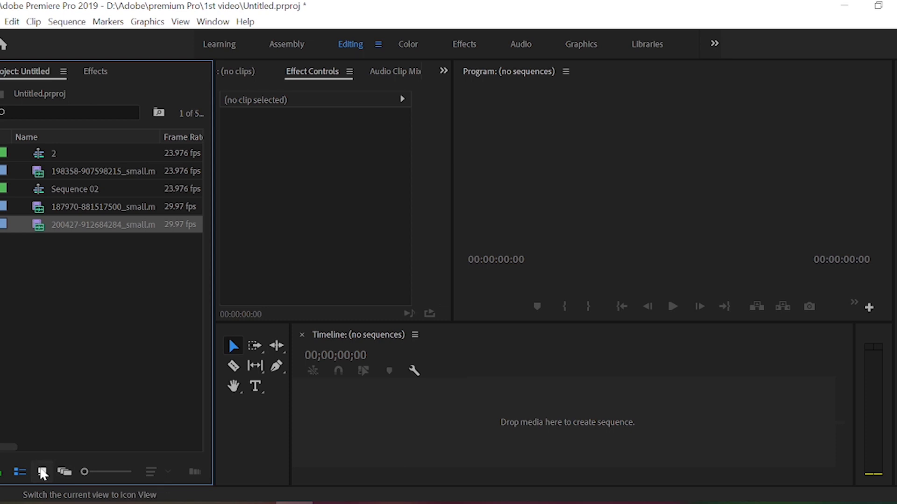
left_click(42, 472)
left_click_drag(62, 265, 471, 416)
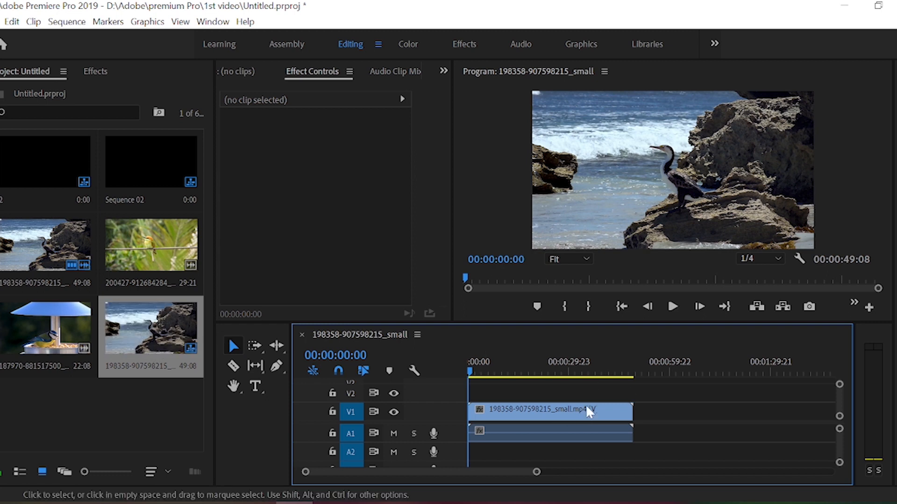
left_click(537, 415)
left_click(301, 334)
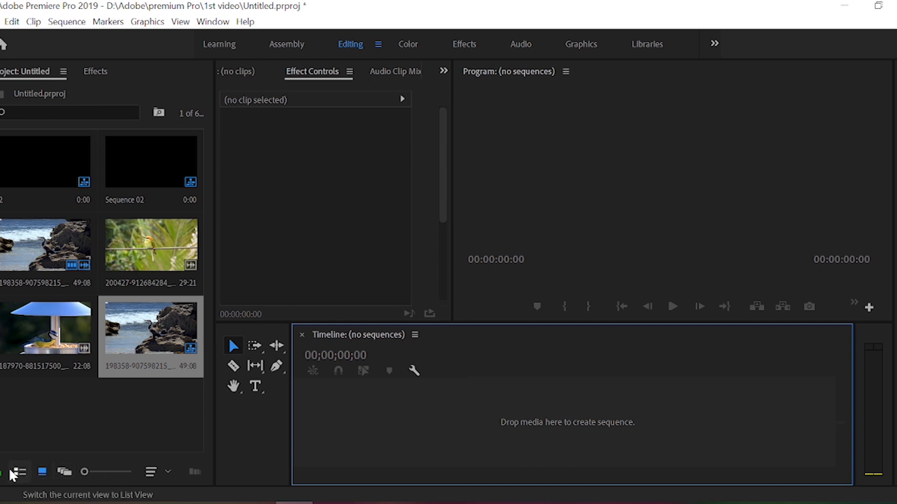
left_click(19, 473)
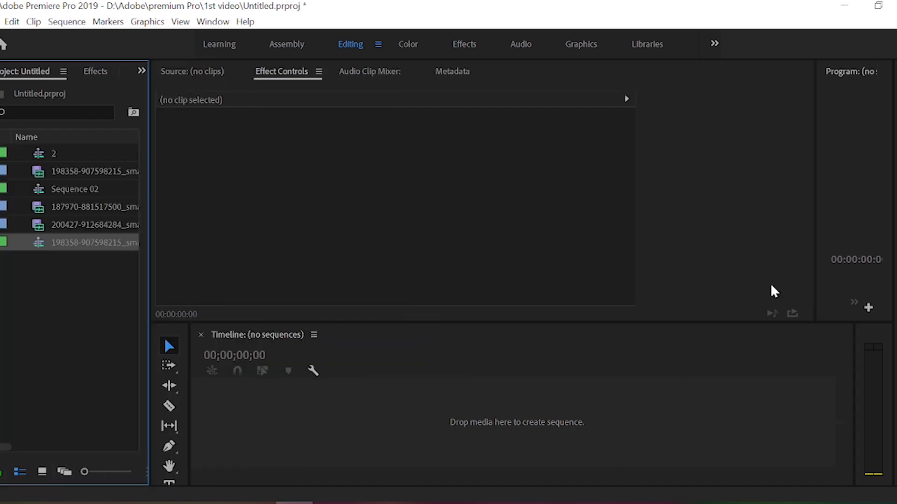
left_click_drag(820, 208, 463, 194)
left_click(210, 22)
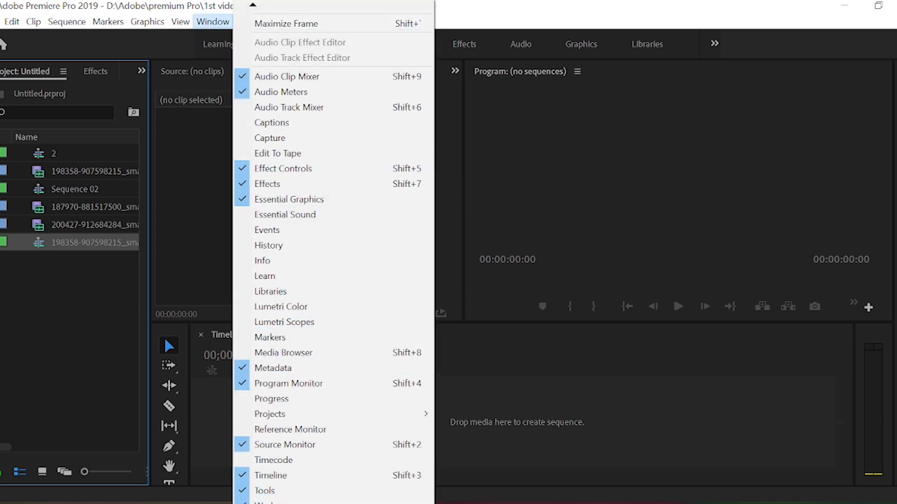
left_click(278, 260)
left_click(103, 242)
left_click_drag(189, 364, 415, 362)
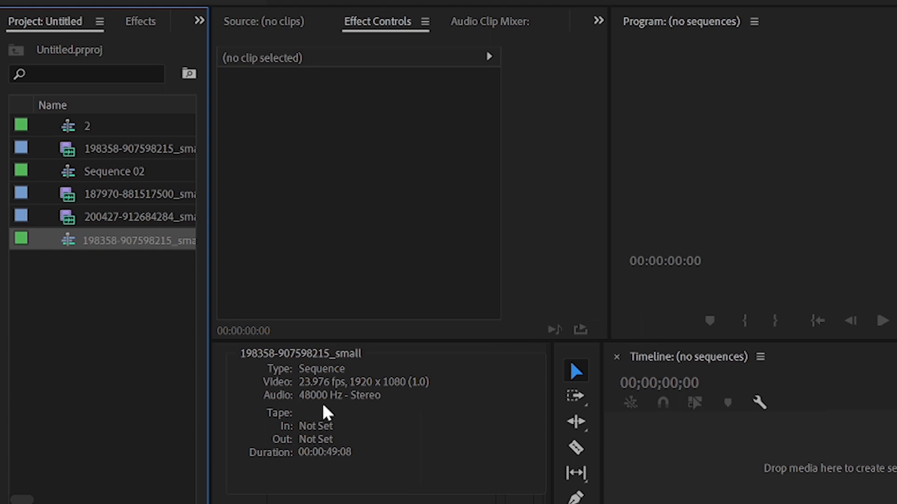
left_click(299, 396)
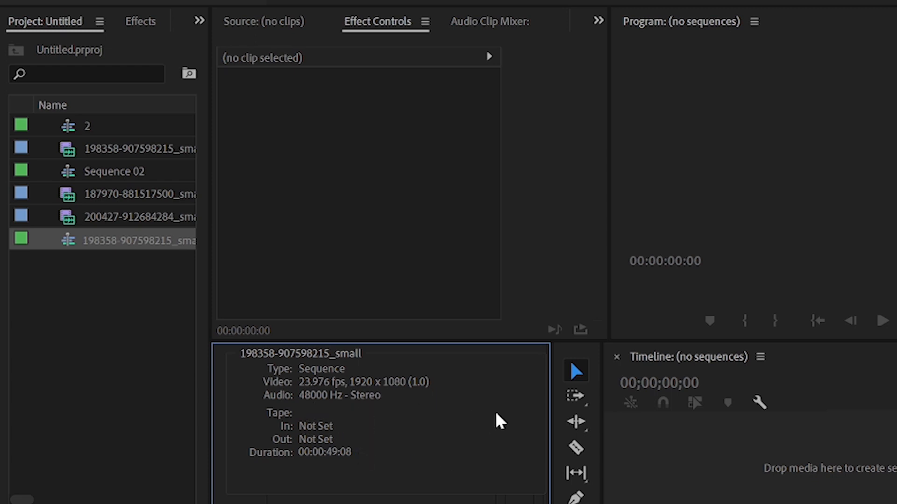
Narrow the Info and Tools panels to give the timeline more room
left_click_drag(551, 413, 288, 398)
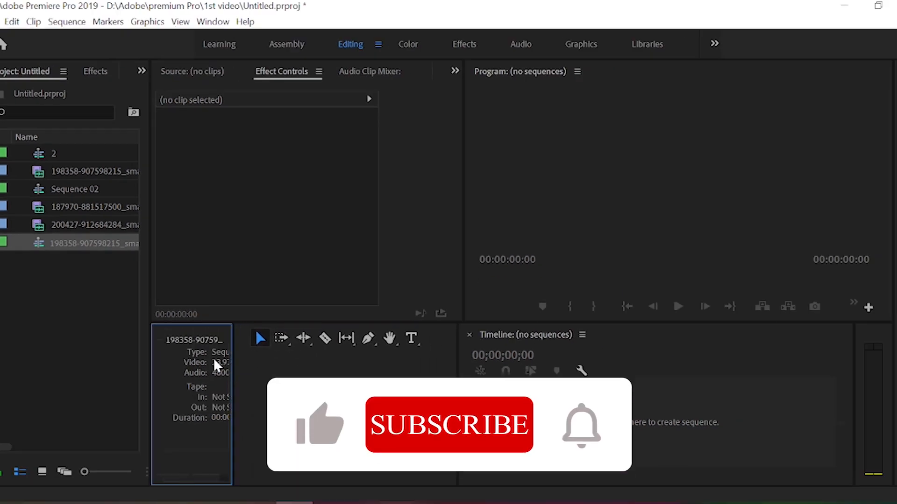
left_click(79, 244)
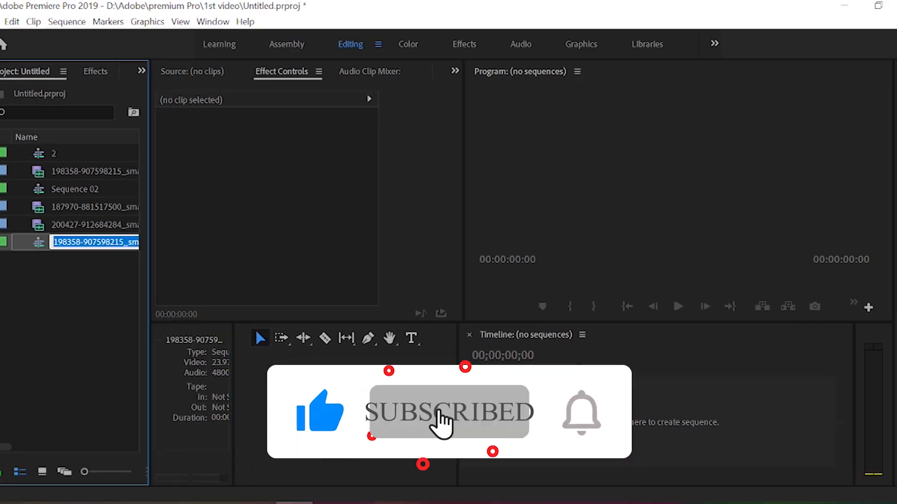
left_click_drag(457, 363, 299, 363)
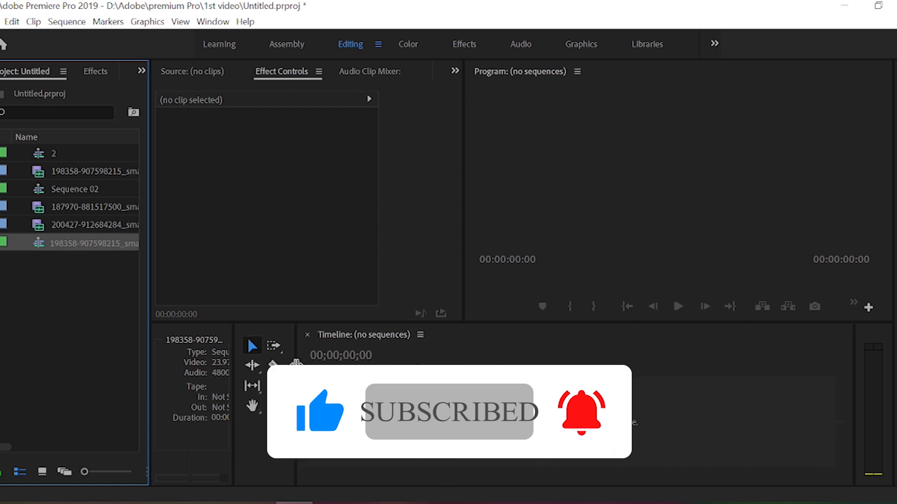
left_click_drag(235, 373, 276, 374)
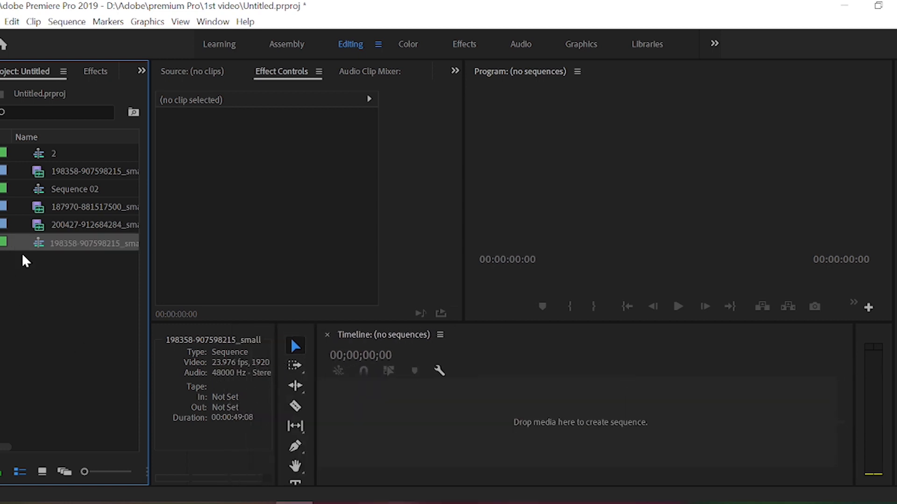
left_click(54, 226)
left_click_drag(418, 442, 420, 444)
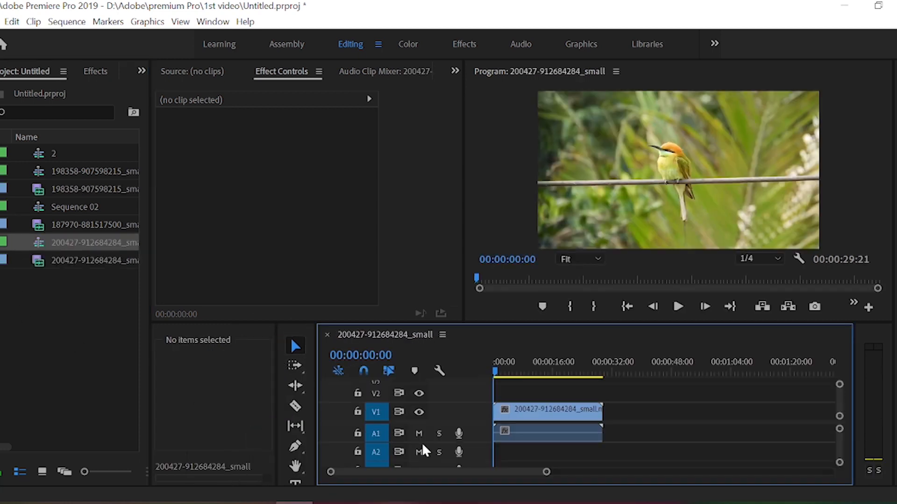
left_click(518, 425)
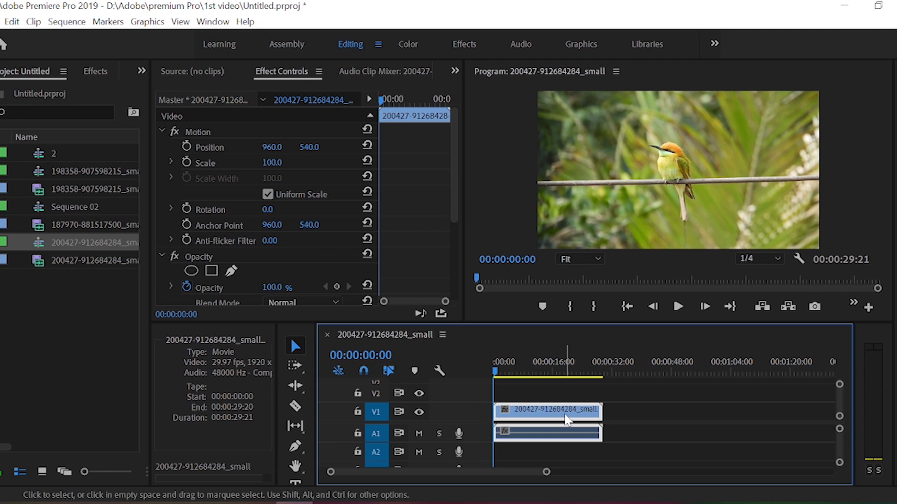
key("ctrl+w")
Create a new sequence with the HDV 1080p24 preset, keeping the default name Sequence 03
left_click(65, 320)
right_click(65, 320)
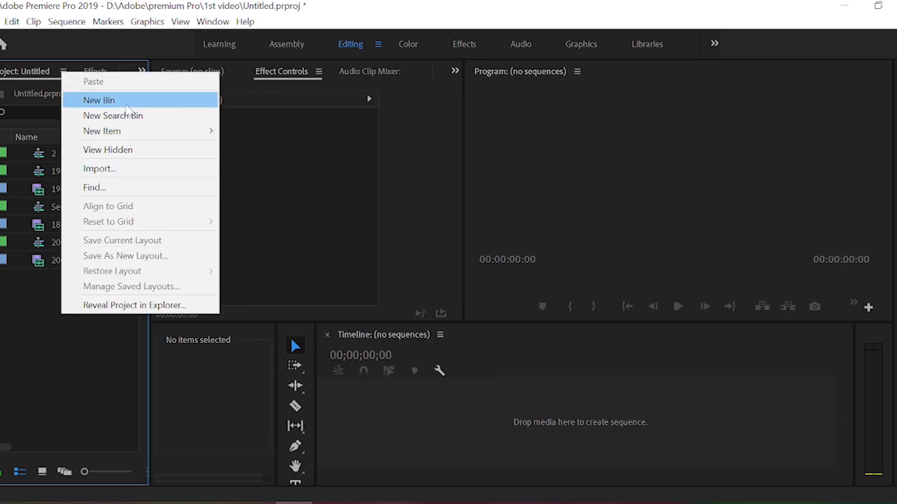
mouse_move(108, 133)
left_click(278, 135)
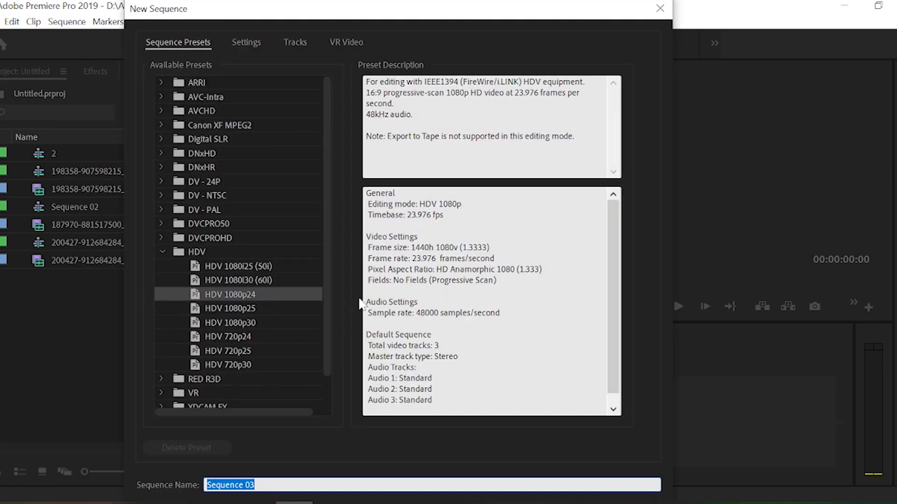
key("Return")
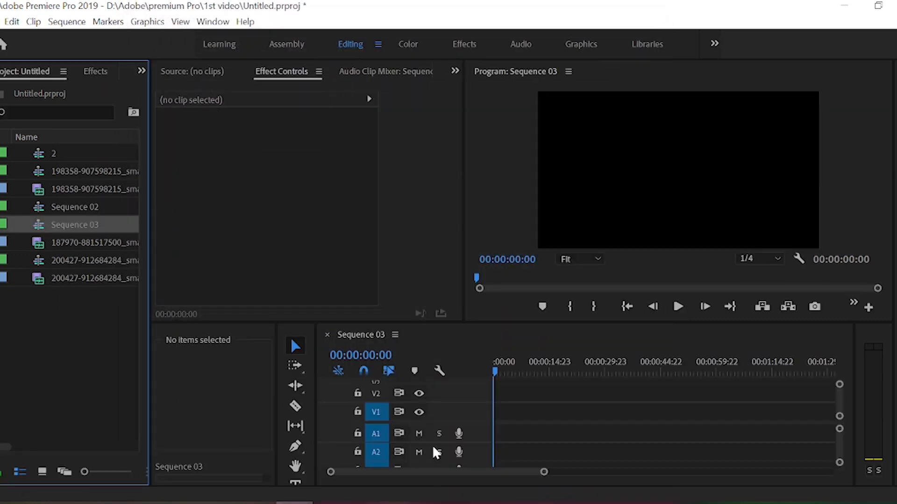
Shrink the Info and Tools panels further to widen the Sequence 03 timeline
scroll(536, 415, "down", 1)
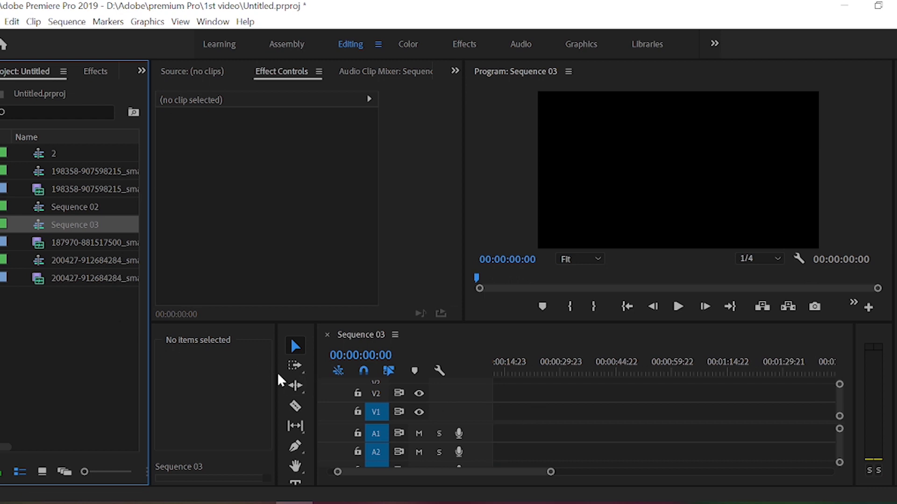
left_click_drag(274, 374, 157, 329)
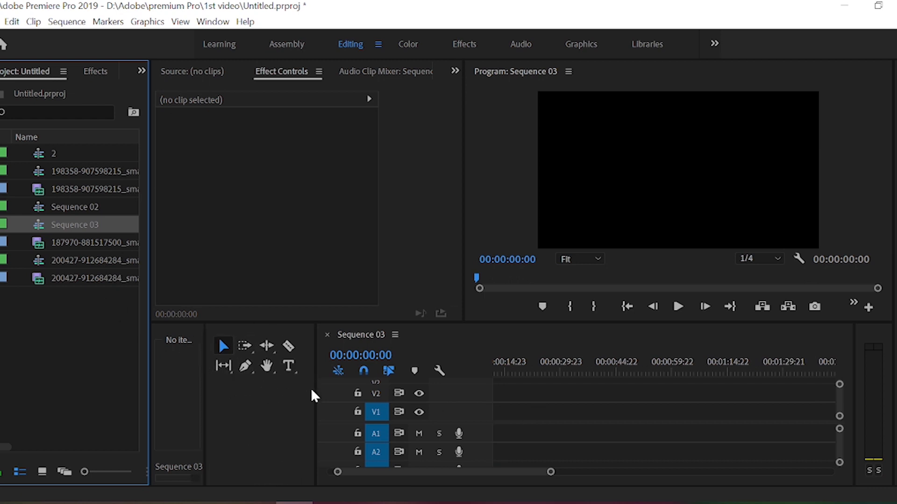
left_click_drag(314, 386, 232, 386)
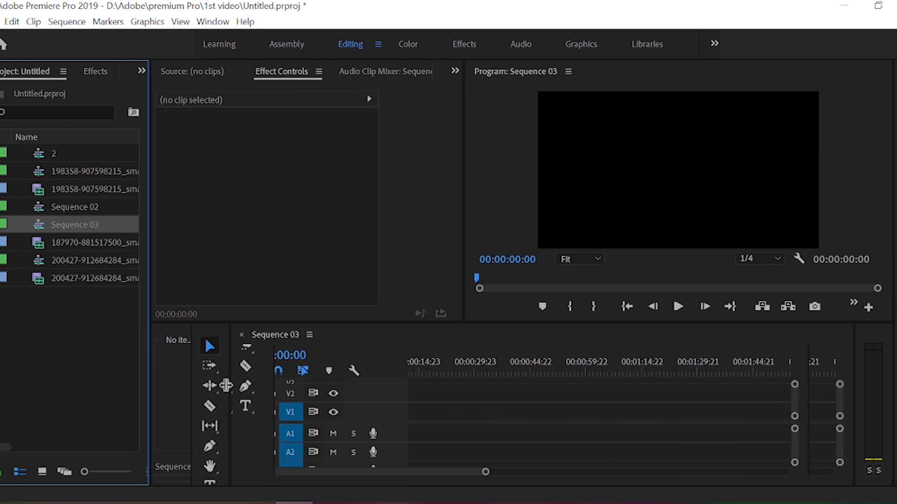
left_click(52, 245)
left_click(42, 473)
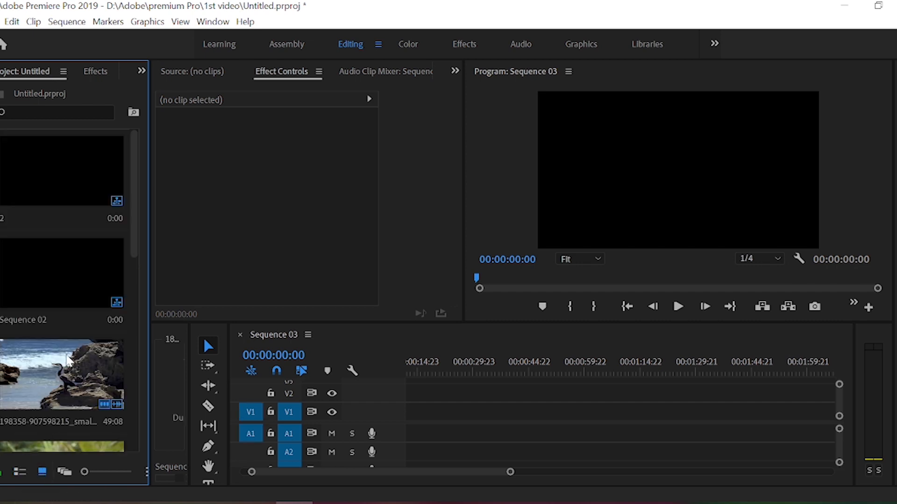
scroll(66, 360, "down", 2)
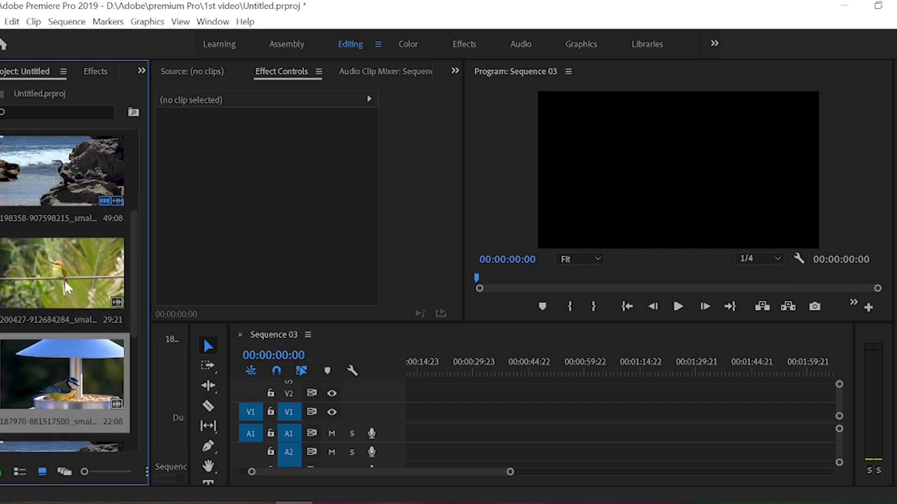
left_click_drag(66, 280, 406, 423)
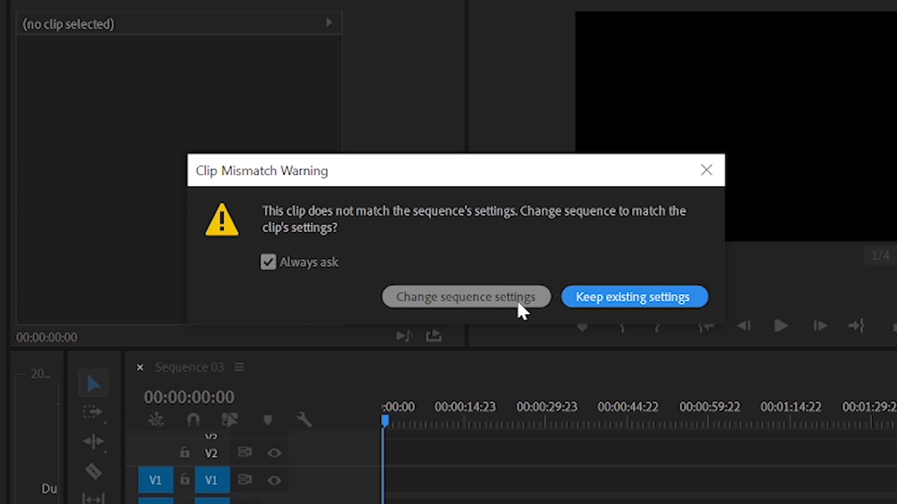
left_click_drag(302, 179, 401, 129)
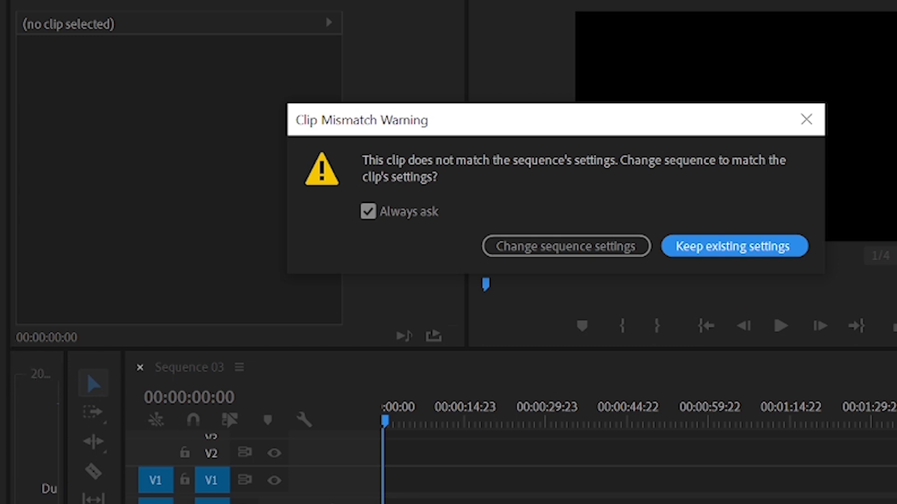
left_click_drag(568, 128, 502, 126)
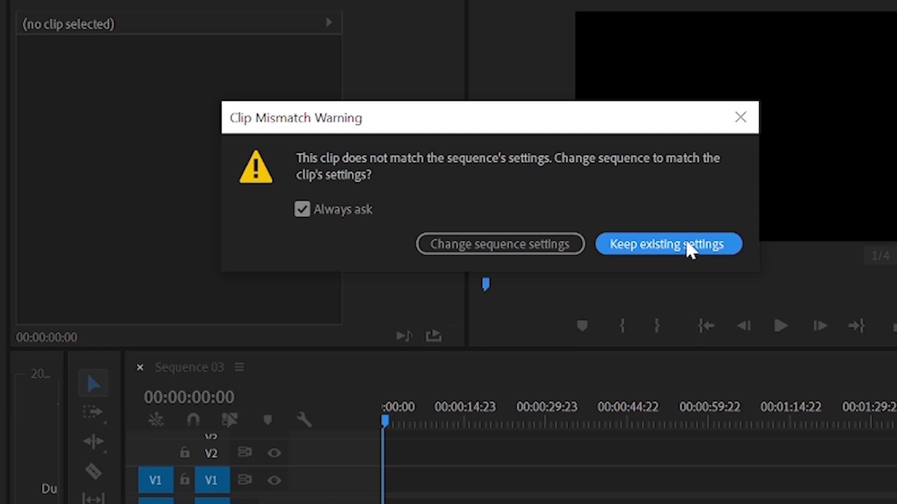
left_click(673, 253)
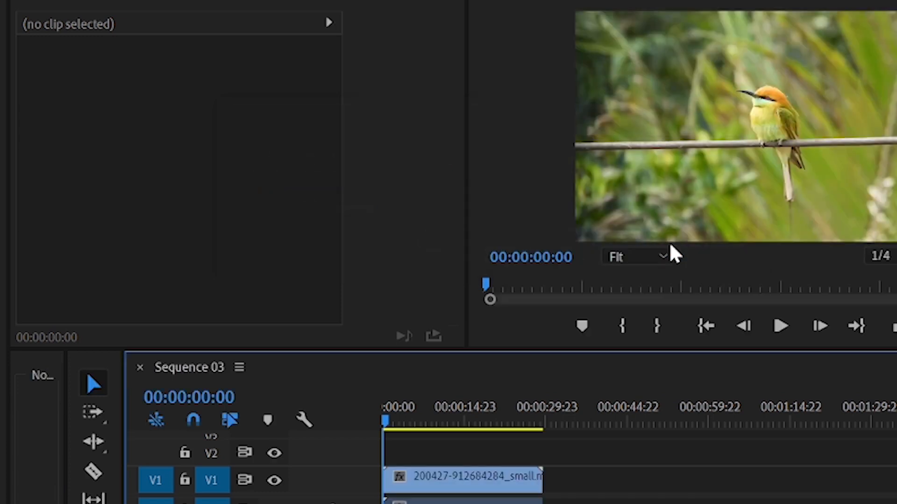
Select the bird clip in Sequence 03 and play it back
left_click(480, 489)
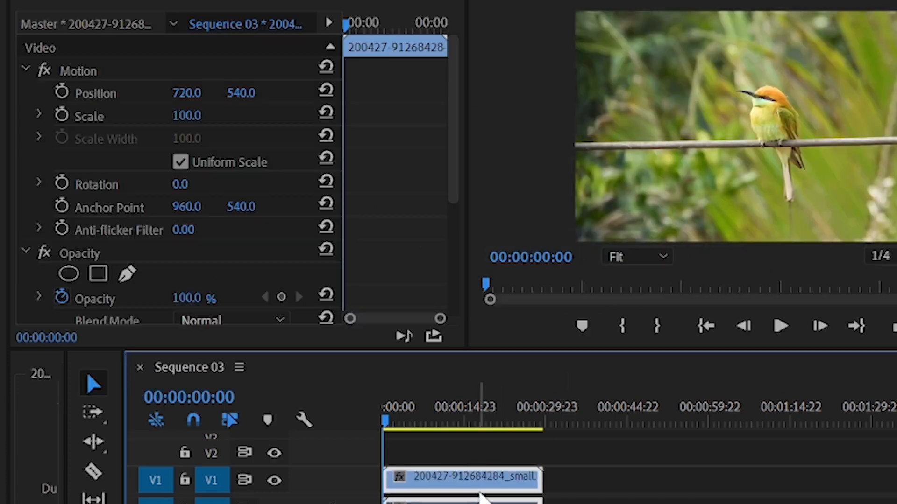
key("space")
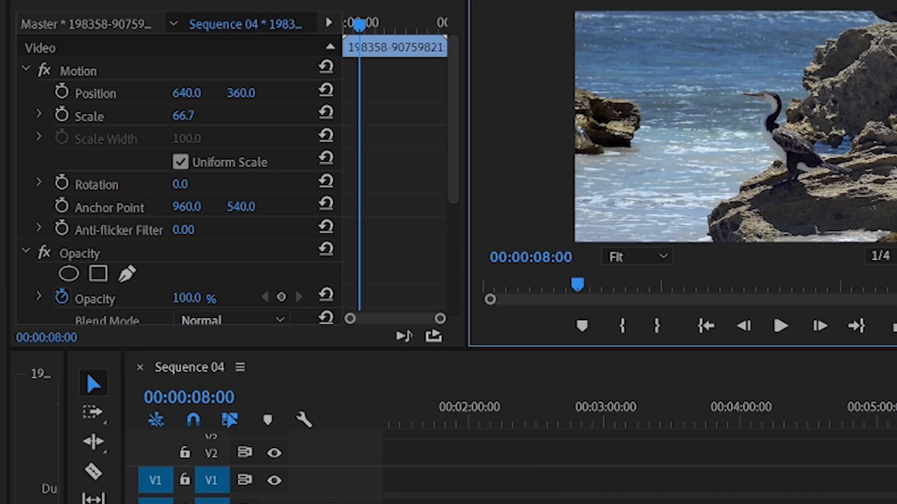